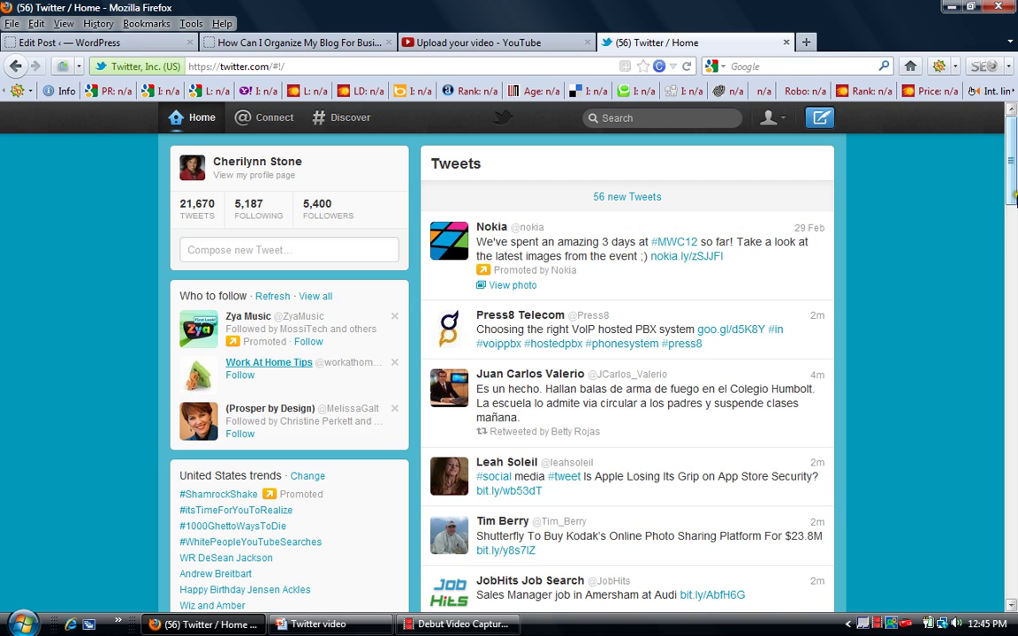
# Step: Look through the tweets in the home timeline and load the new ones
pyautogui.moveTo(1011, 152); pyautogui.dragTo(1012, 141)
pyautogui.moveTo(1012, 156)
pyautogui.mouseDown()
pyautogui.moveTo(1012, 455)
pyautogui.moveTo(1007, 147)
pyautogui.mouseUp()
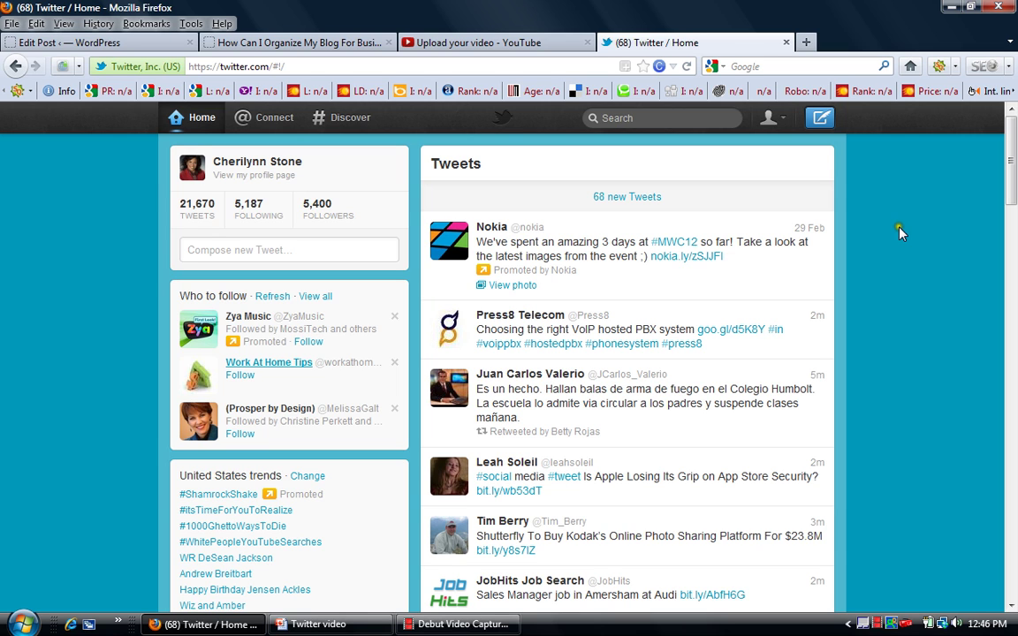
pyautogui.scroll(-2, 728, 288)
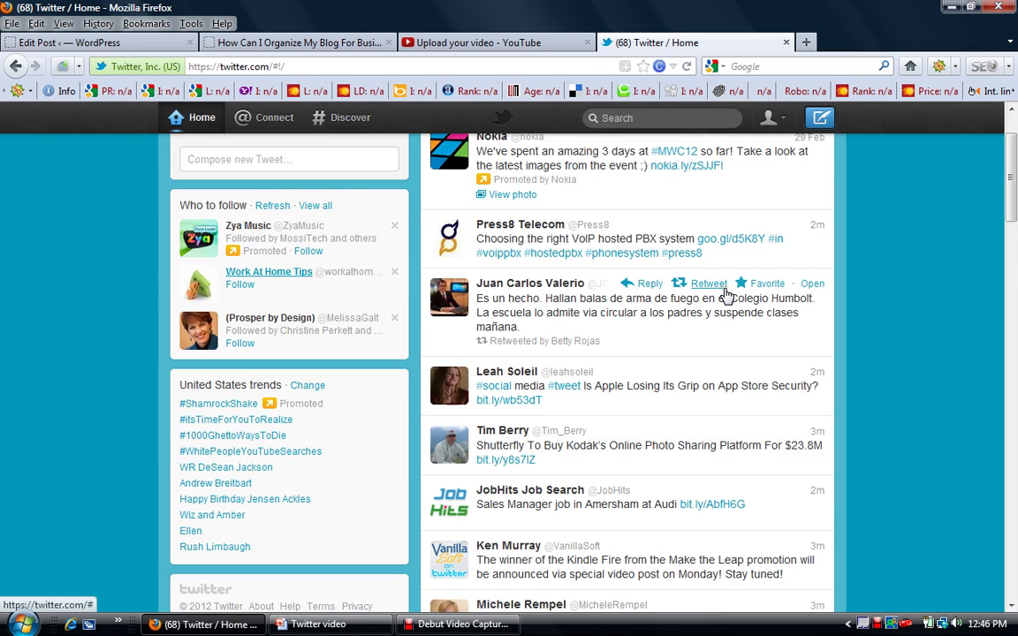
pyautogui.scroll(-3, 726, 295)
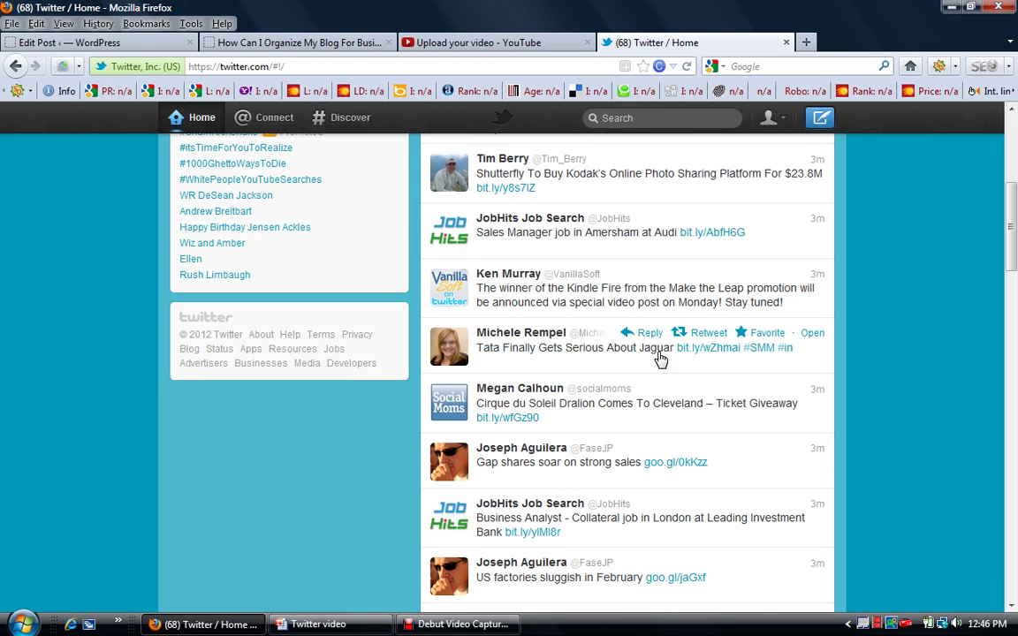
pyautogui.scroll(-5, 661, 357)
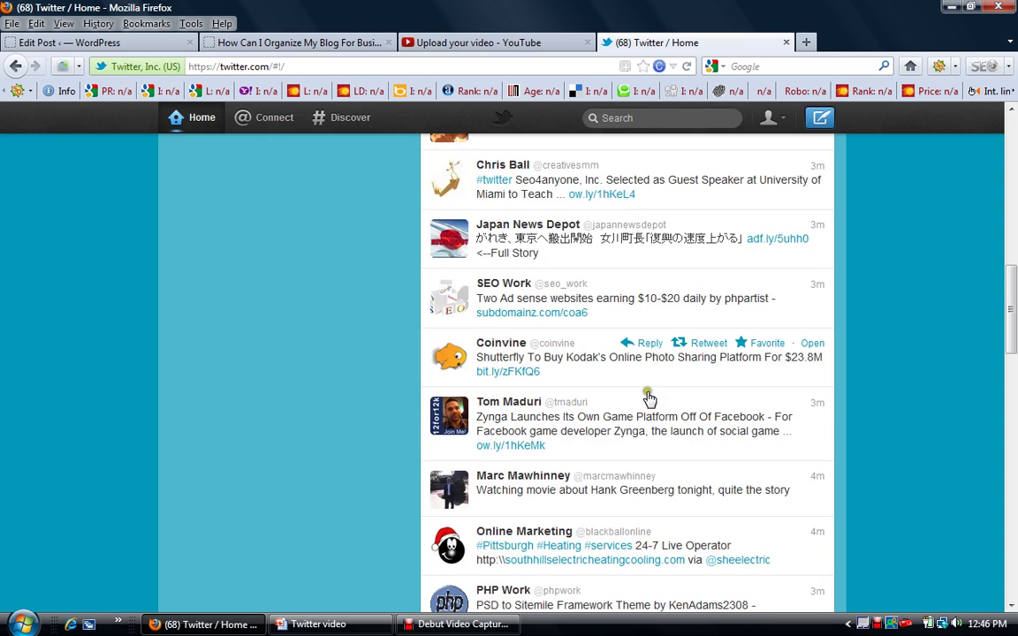
pyautogui.scroll(-4, 646, 415)
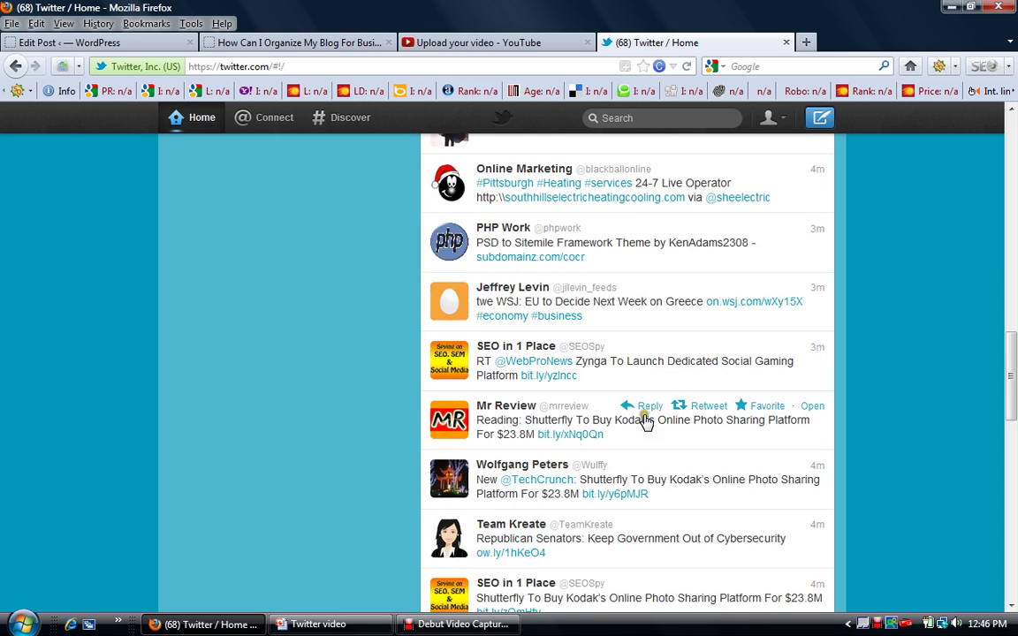
pyautogui.scroll(15, 645, 422)
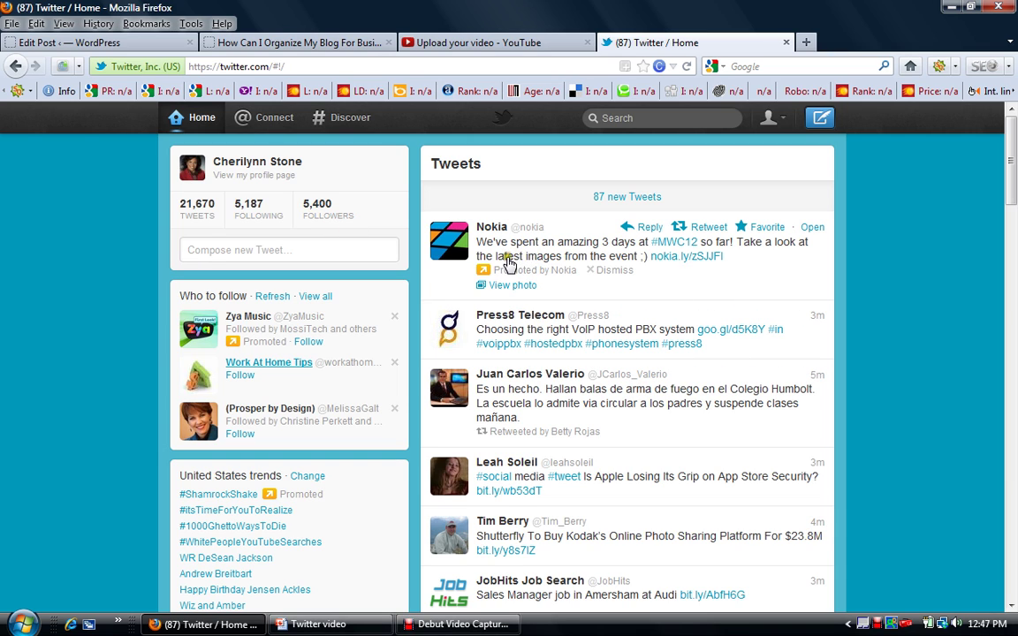
pyautogui.click(614, 200)
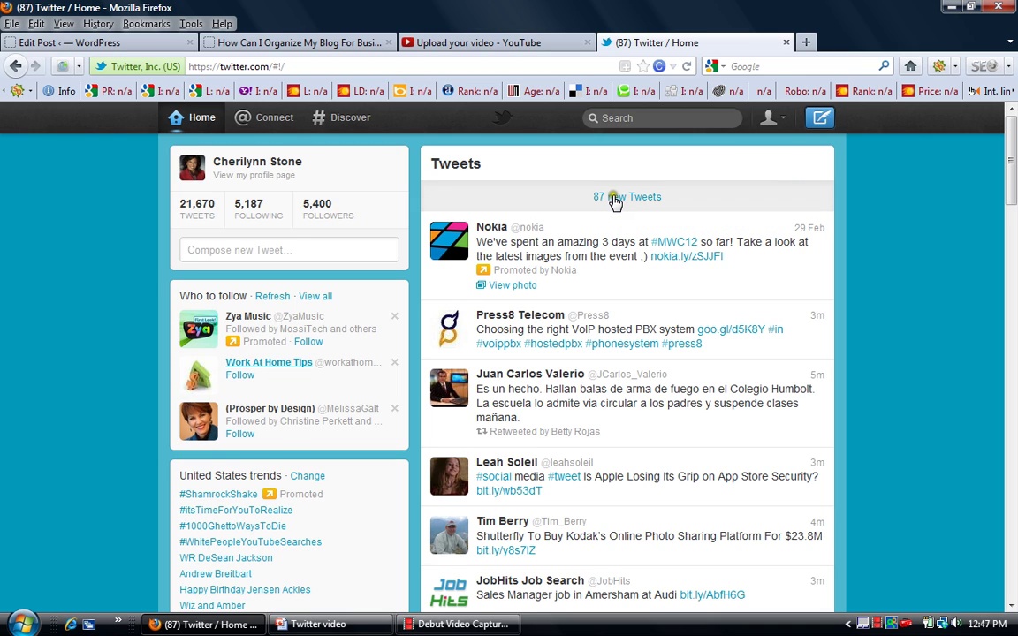
# Step: Open the account's Lists page and look over the lists it subscribes to
pyautogui.click(781, 124)
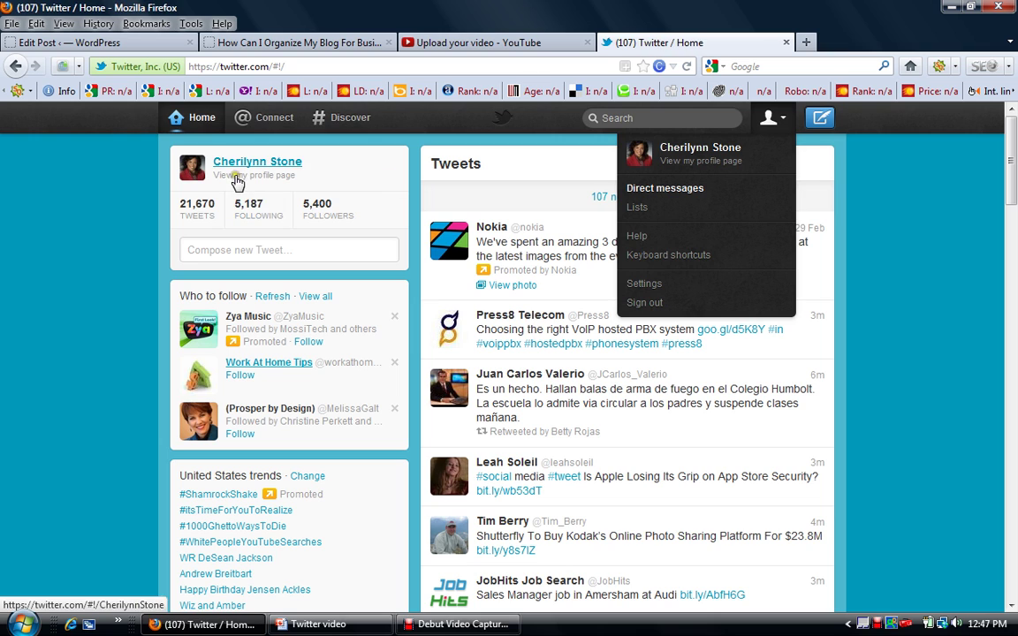
pyautogui.click(204, 121)
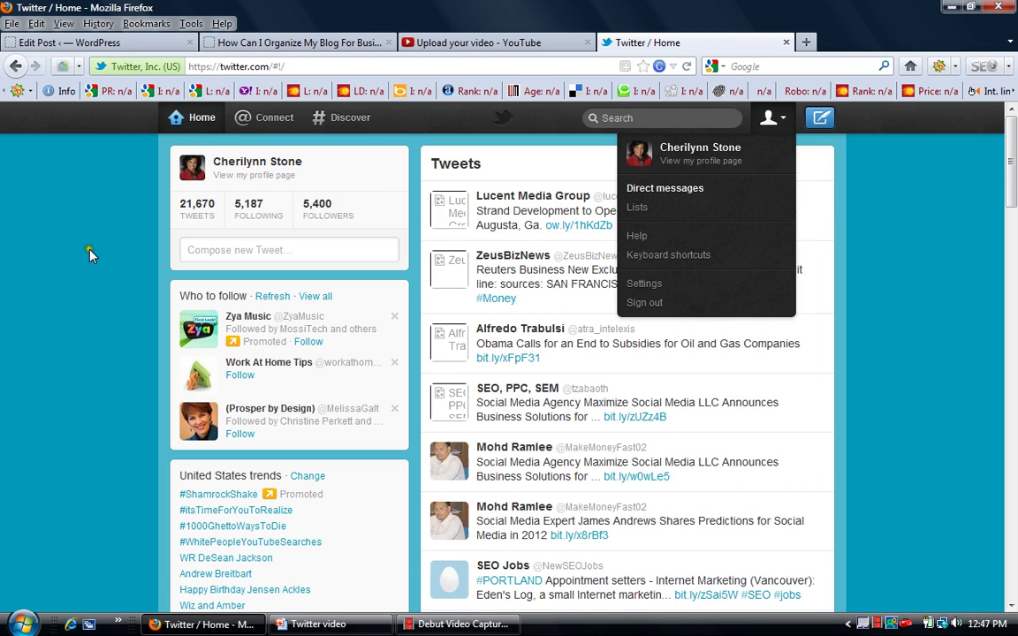
pyautogui.click(636, 207)
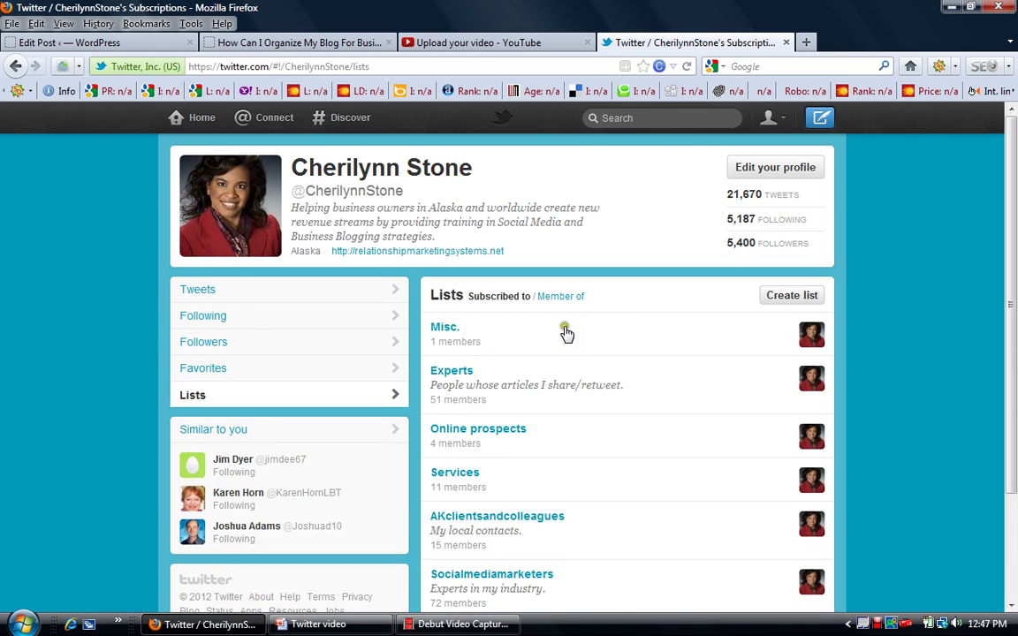
pyautogui.scroll(-3, 567, 325)
pyautogui.scroll(3, 565, 401)
# Step: Open the Experts list and look through the tweets of its members
pyautogui.click(608, 356)
pyautogui.click(534, 383)
pyautogui.click(459, 377)
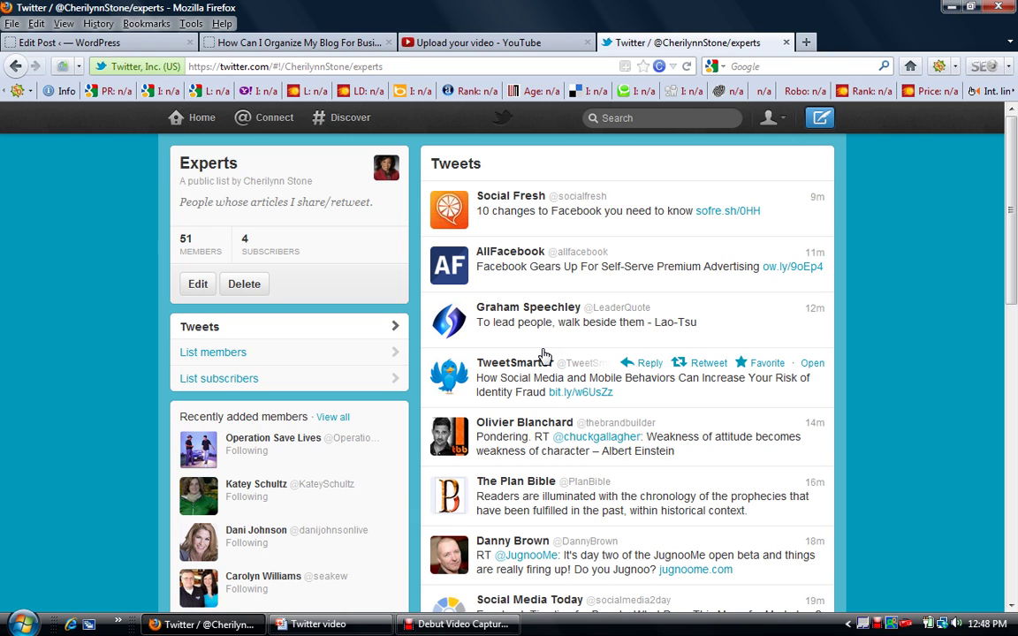
pyautogui.scroll(-10, 627, 256)
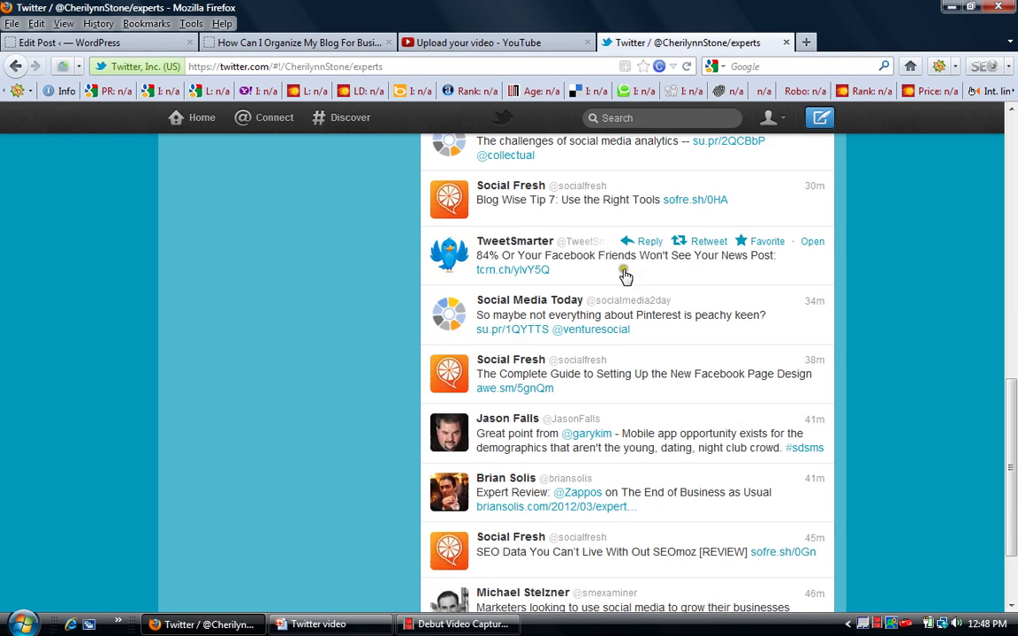
pyautogui.scroll(10, 625, 277)
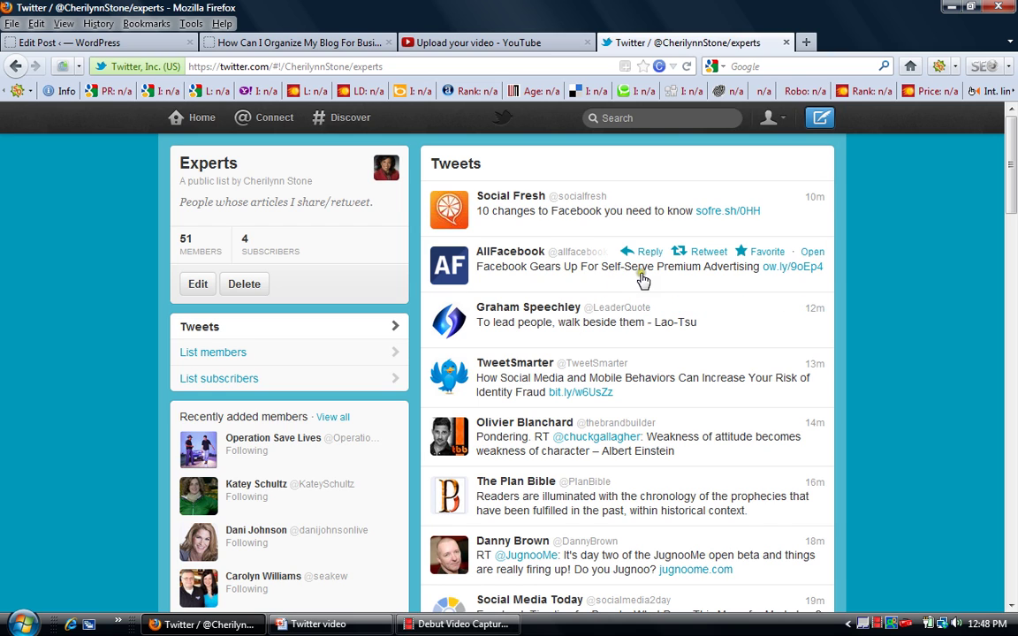
# Step: Return to the account's Lists page and go from there to its followers
pyautogui.click(552, 278)
pyautogui.click(781, 124)
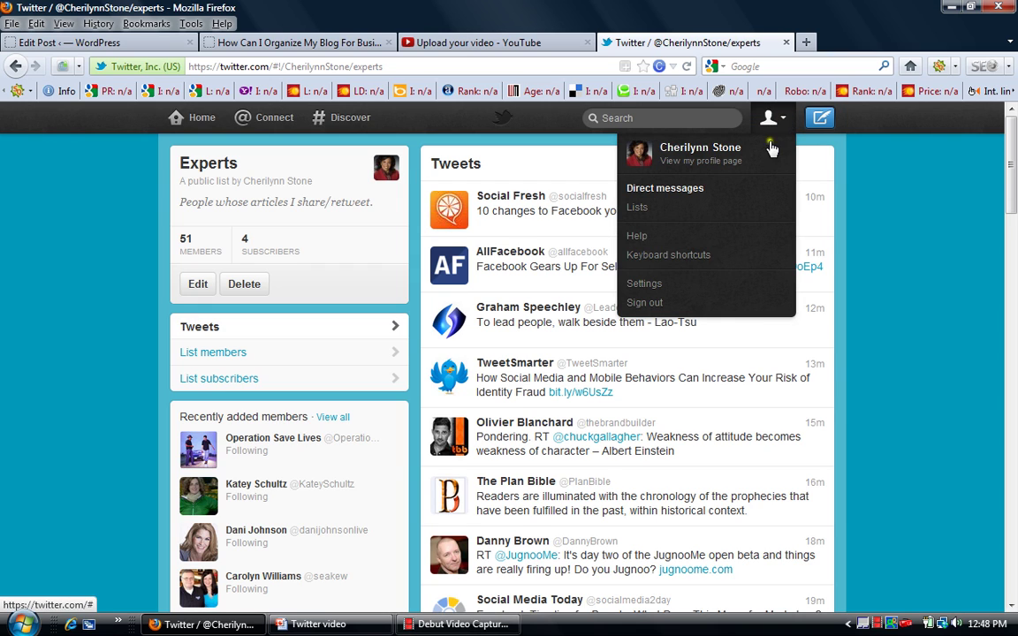
pyautogui.click(689, 208)
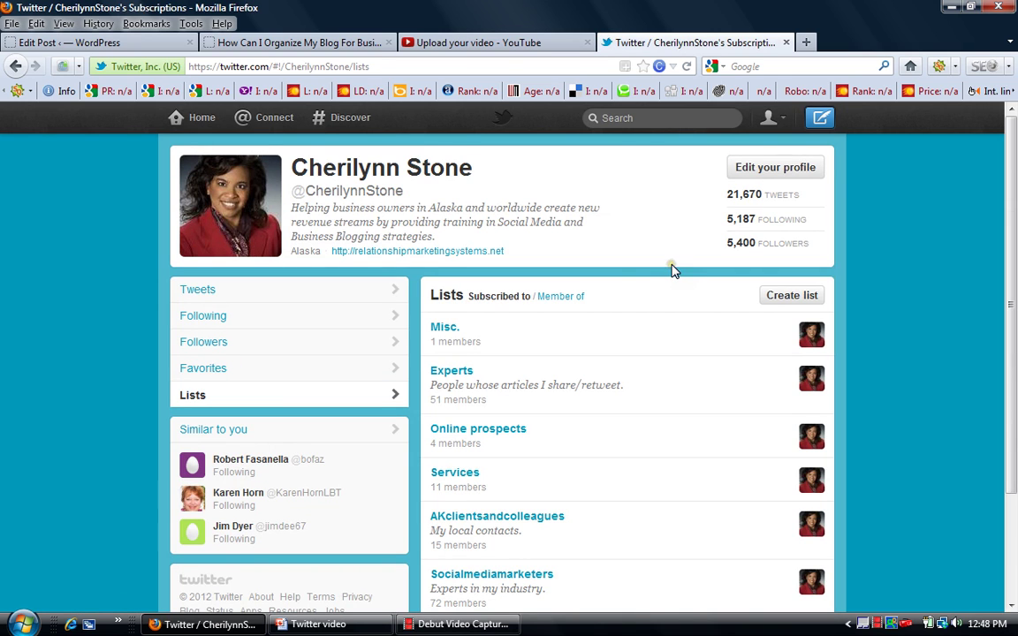
pyautogui.click(224, 348)
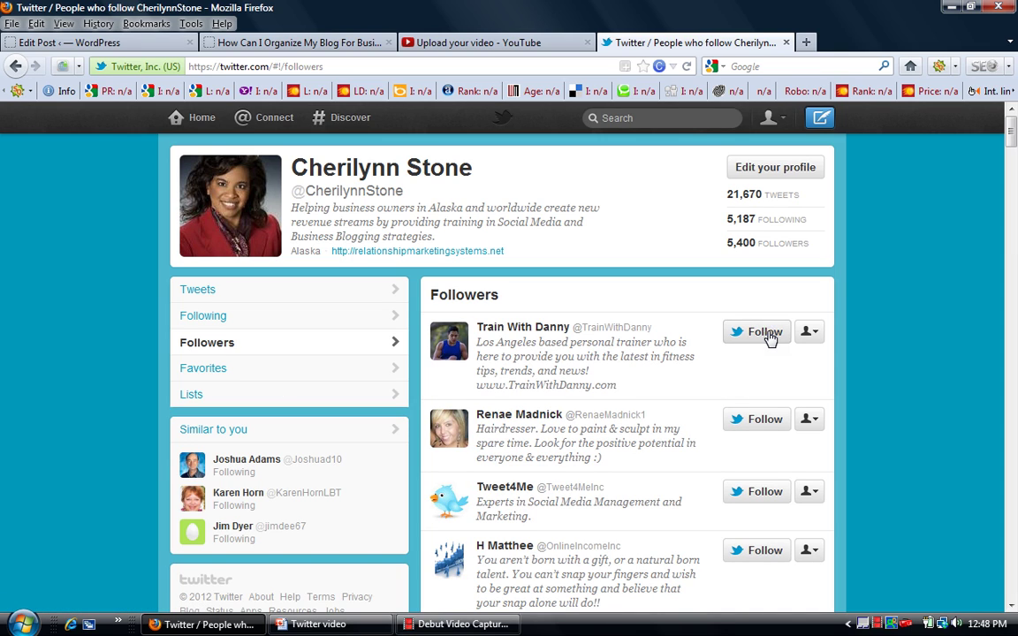
# Step: Follow the first account among the followers and include it in the Experts list
pyautogui.click(769, 335)
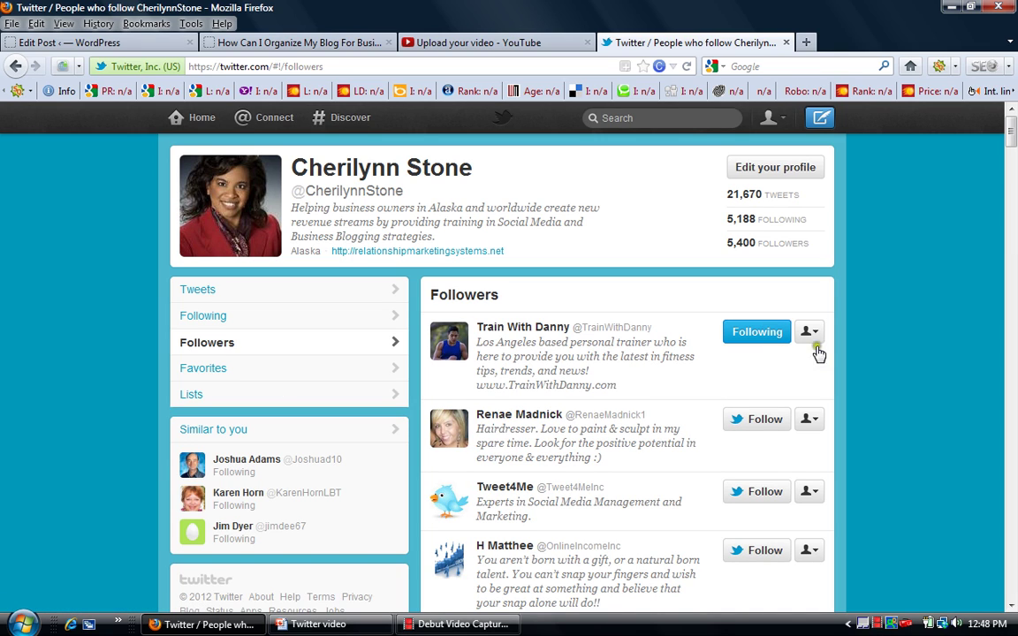
pyautogui.click(810, 333)
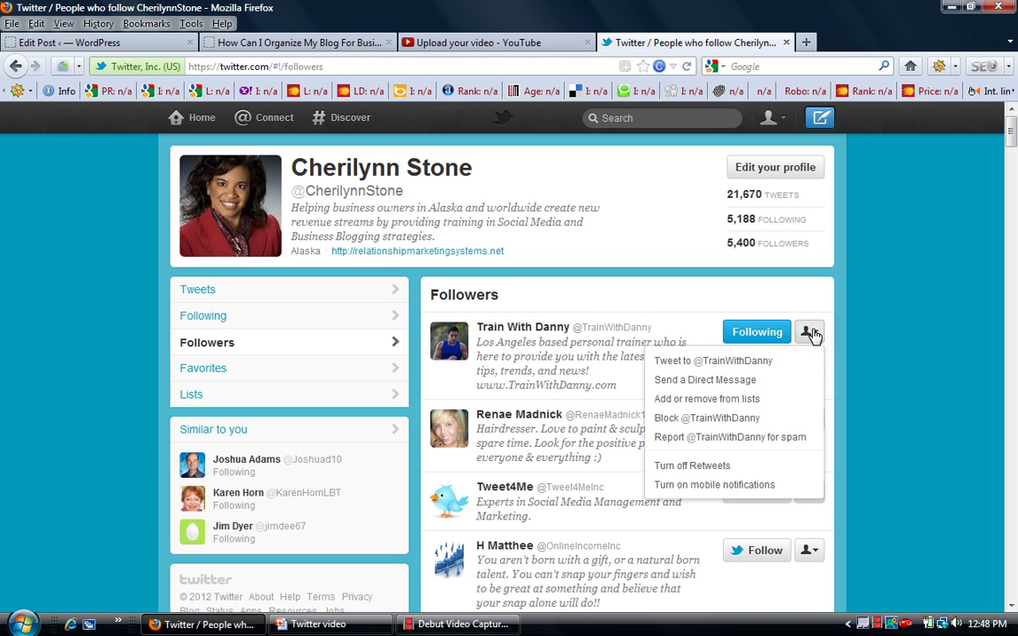
pyautogui.click(769, 380)
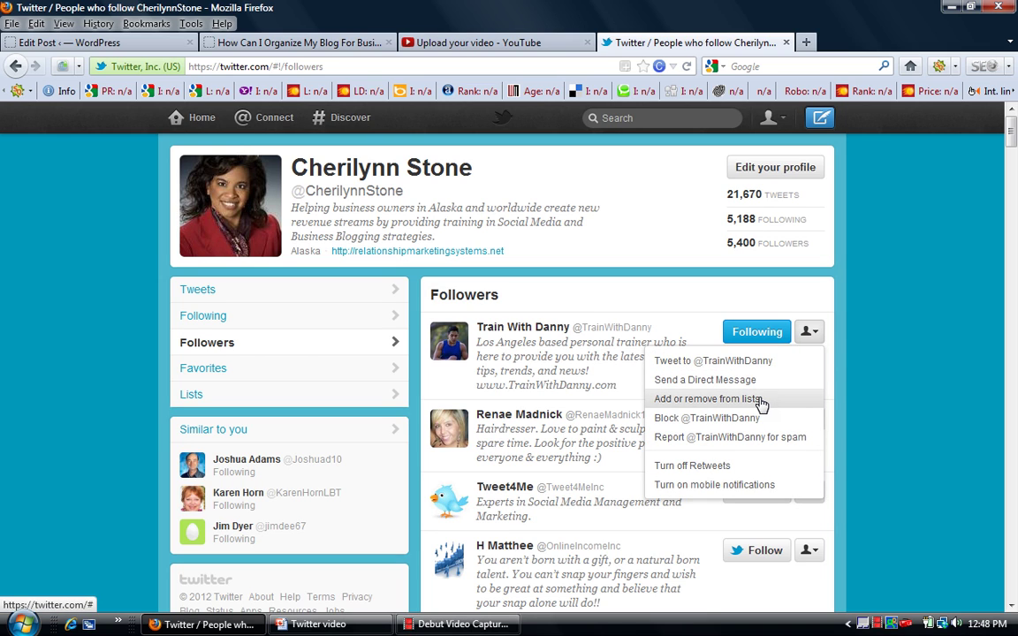
pyautogui.click(760, 403)
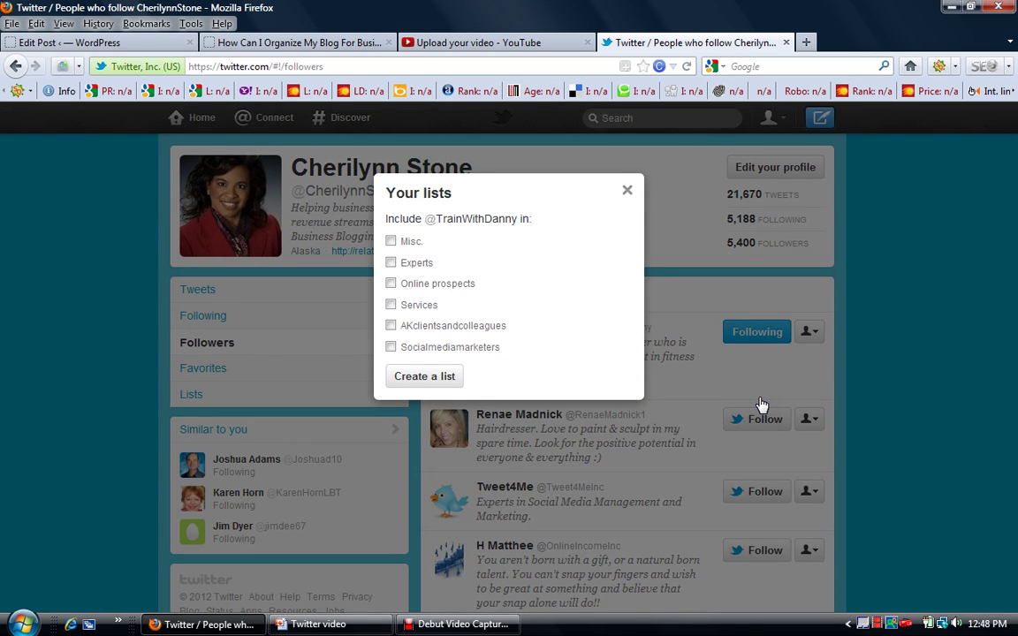
pyautogui.click(391, 261)
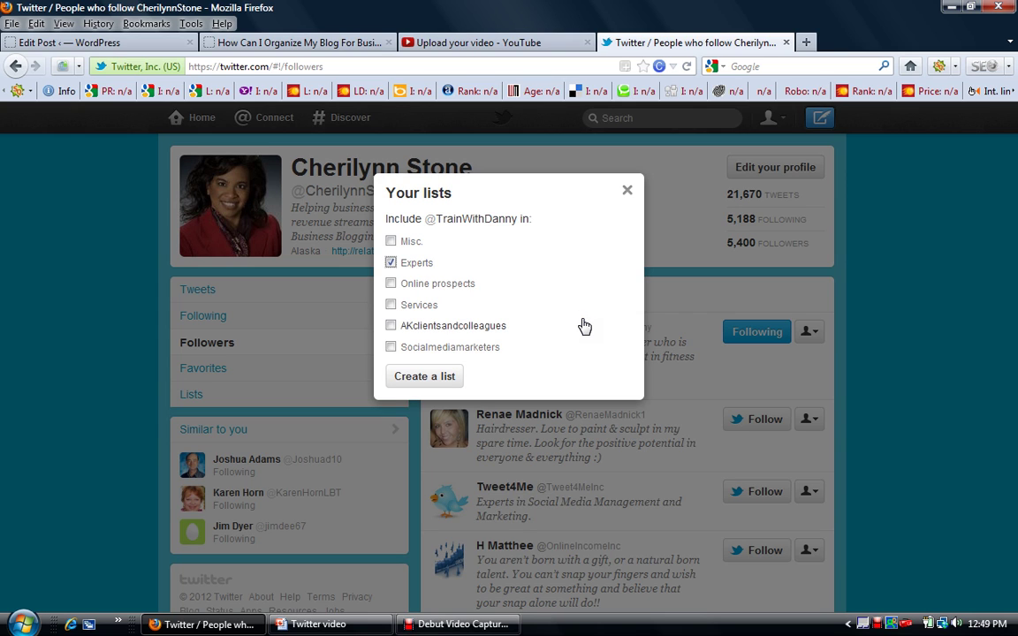
# Step: View the form for creating a new list and close it without saving
pyautogui.click(433, 379)
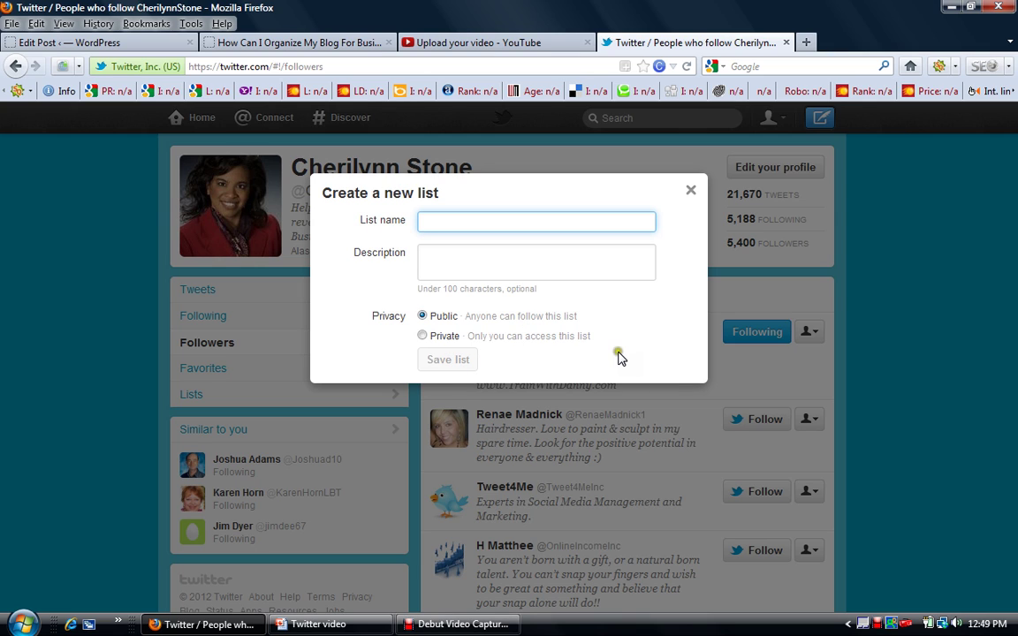
pyautogui.click(691, 194)
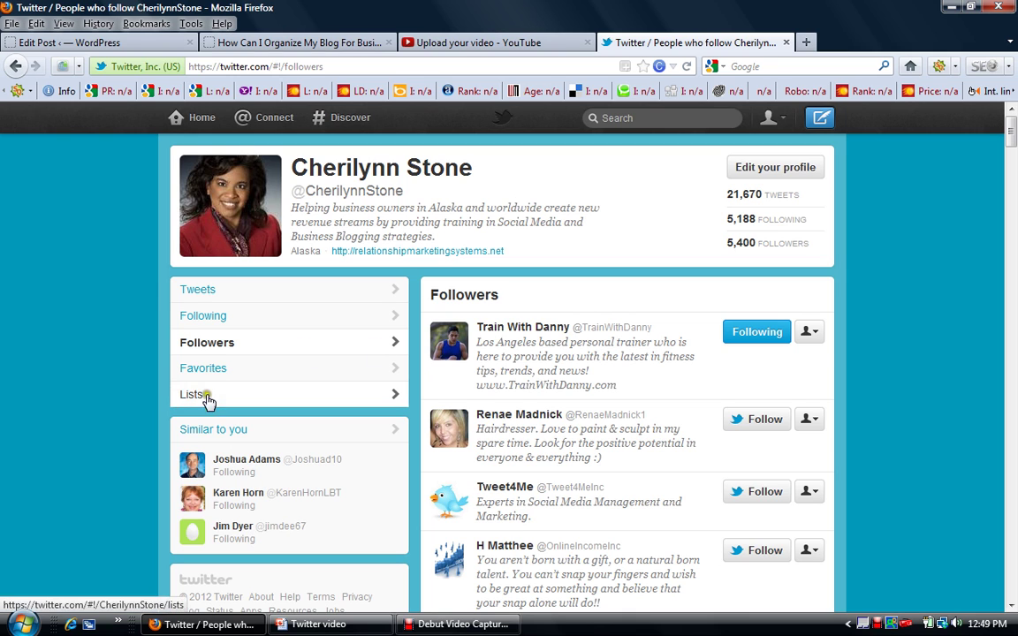
# Step: Go back to the account's lists, open AKclientsandcolleagues and look through its tweets
pyautogui.click(357, 398)
pyautogui.click(393, 398)
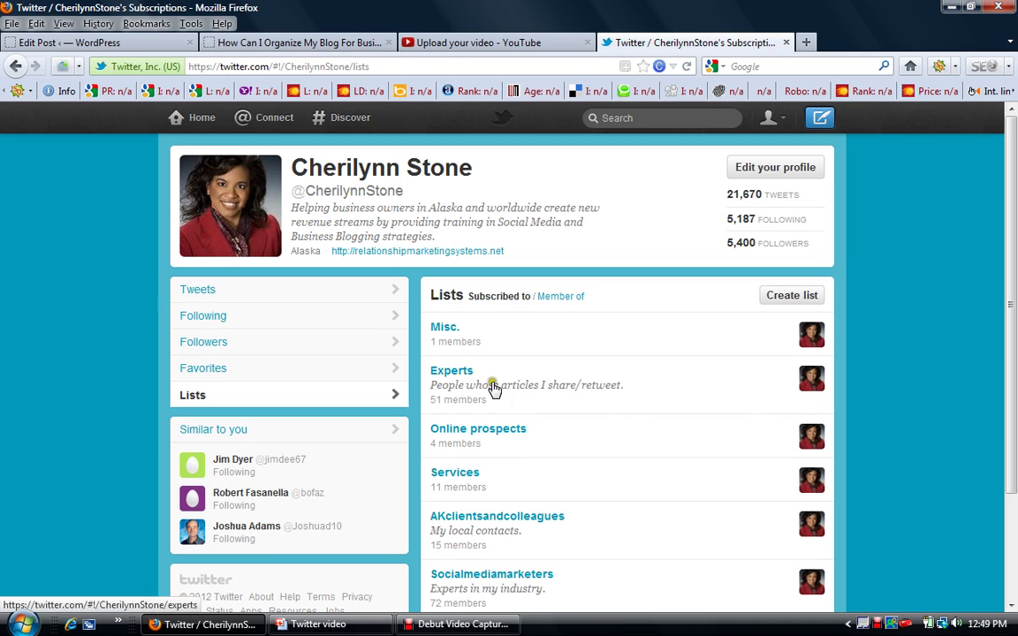
pyautogui.scroll(-2, 636, 405)
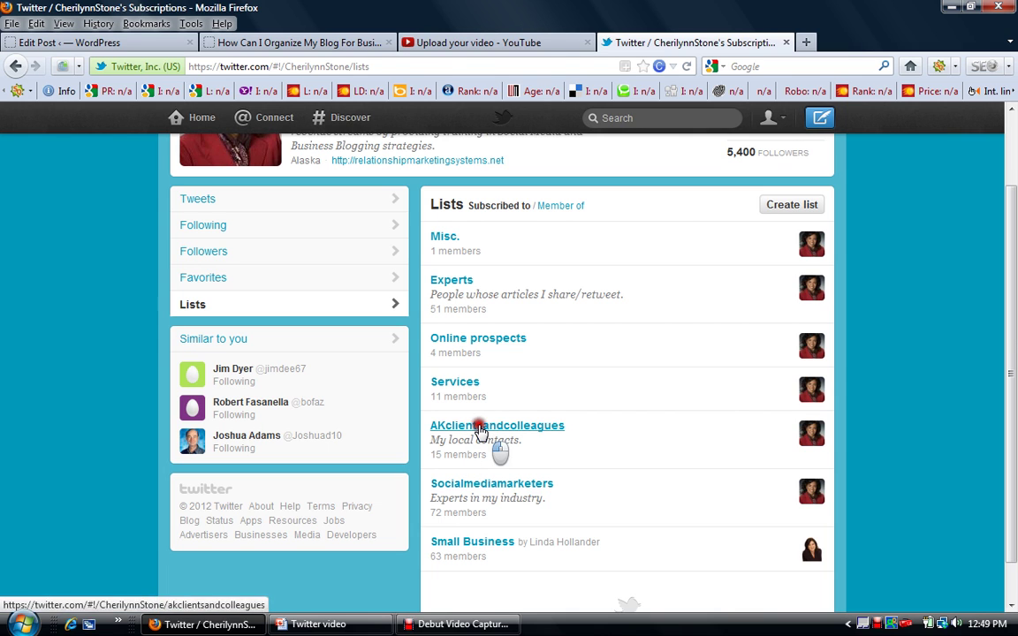
pyautogui.click(480, 426)
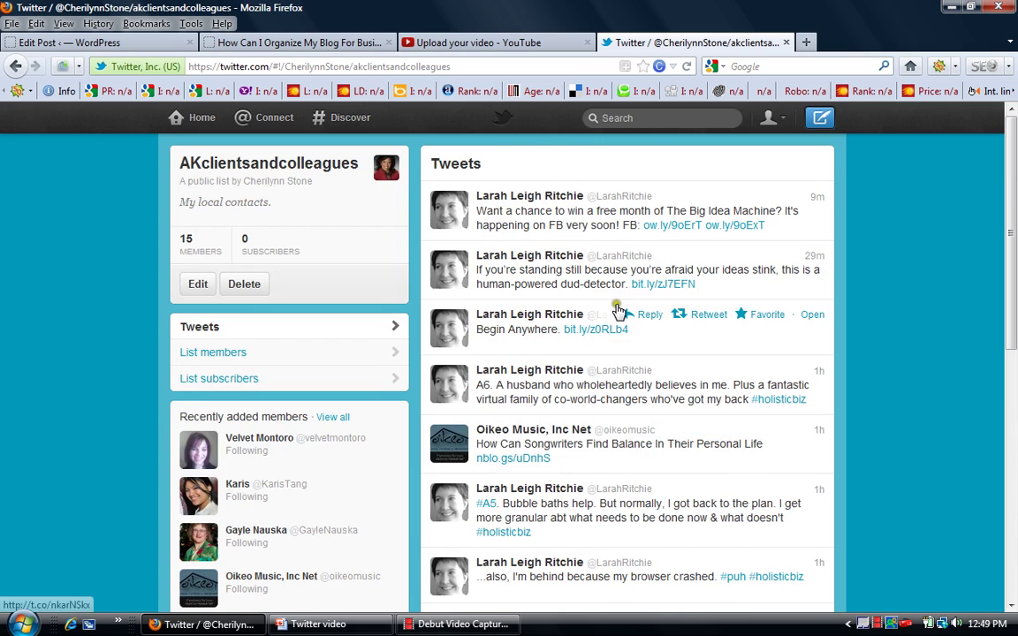
pyautogui.scroll(-5, 618, 311)
pyautogui.scroll(-3, 613, 325)
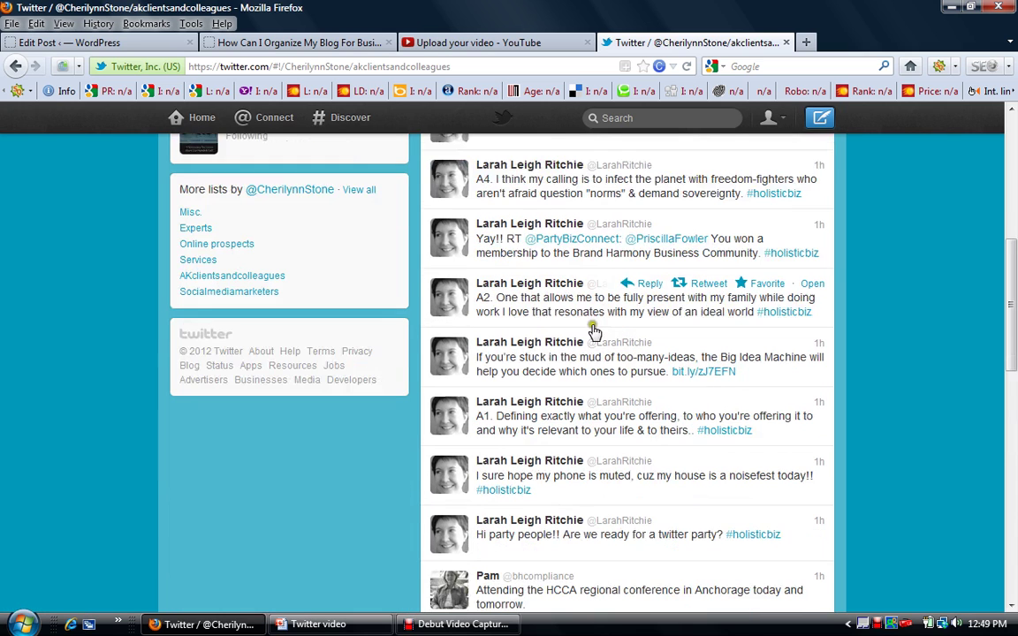